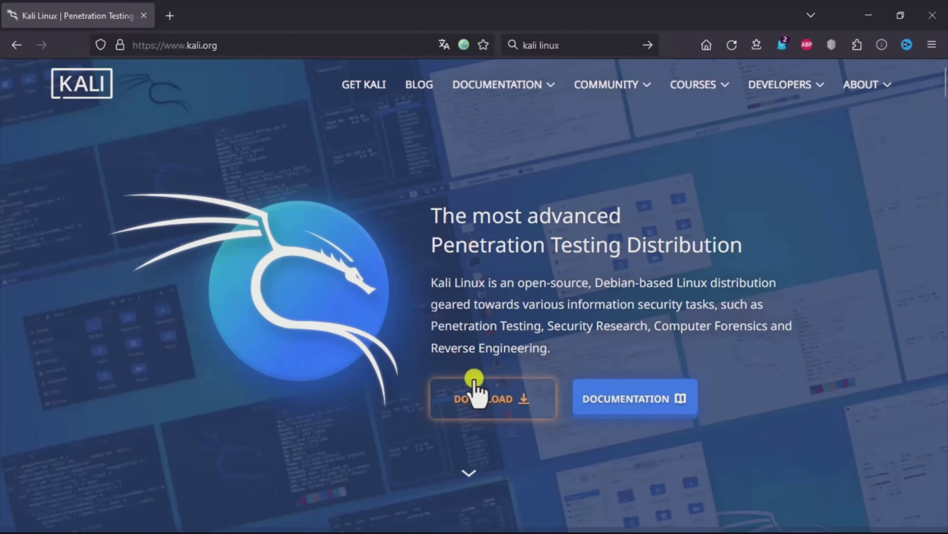
Open Kali's pre-built virtual machine downloads and find the 64-bit VMware image
{"action": "left_click", "coordinate": [497, 399]}
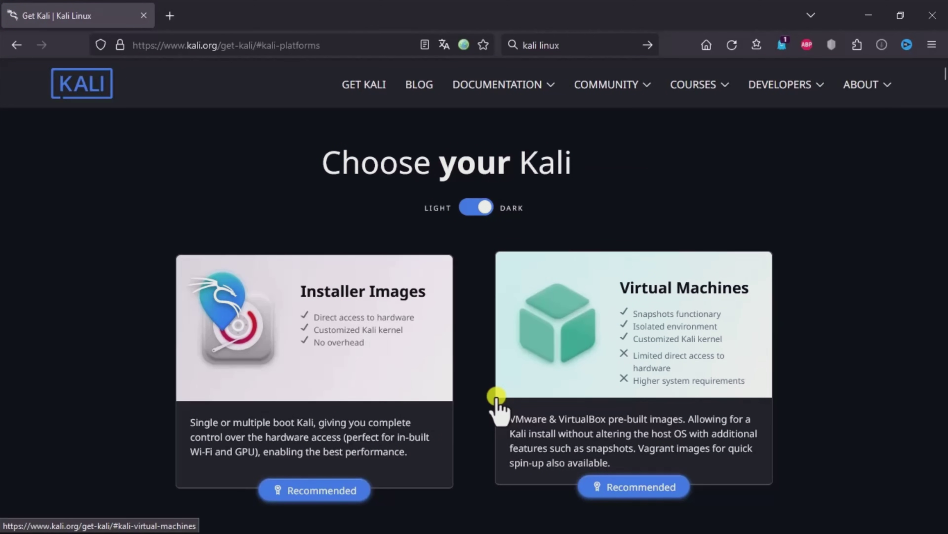
{"action": "left_click", "coordinate": [637, 486]}
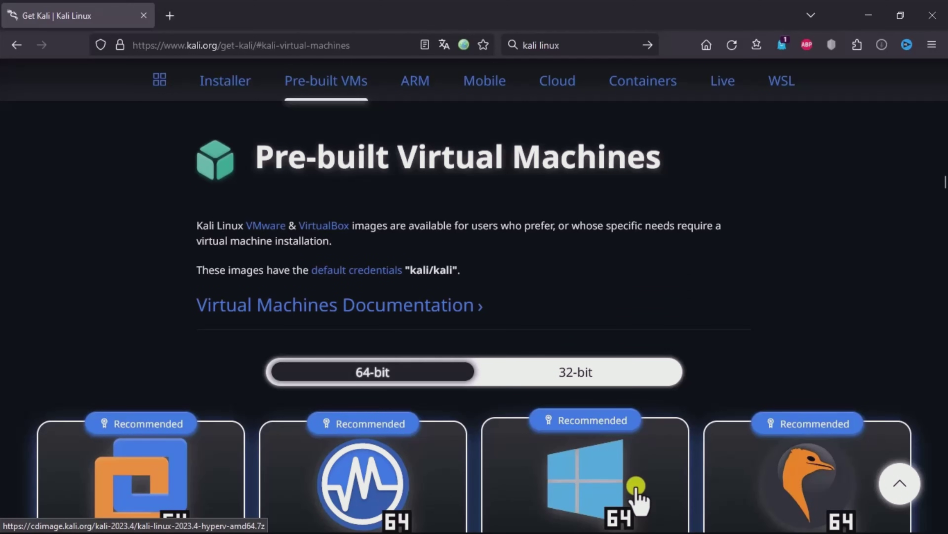
{"action": "scroll", "coordinate": [637, 485], "scroll_direction": "down", "scroll_amount": 4}
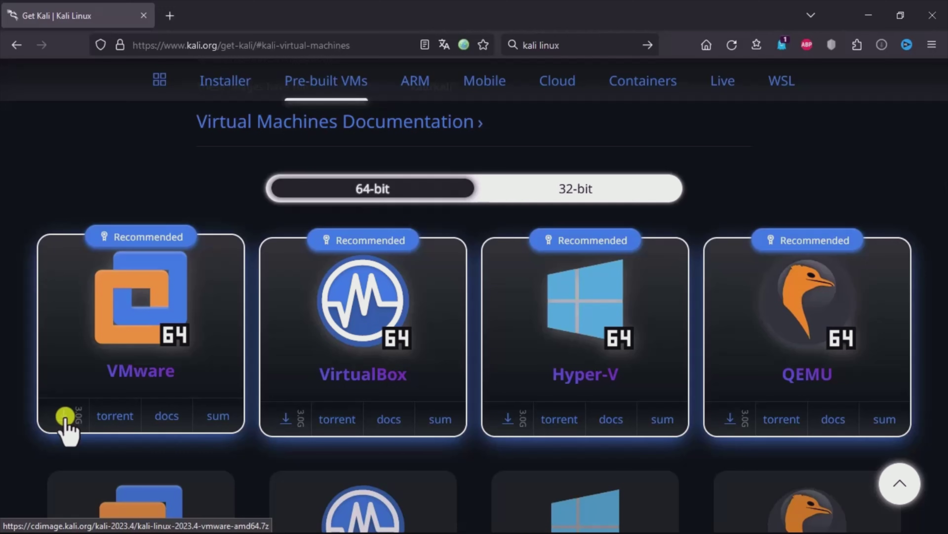
Return to the Kali platform choices and close the browser
{"action": "key", "text": "alt+Left"}
{"action": "key", "text": "alt+Left"}
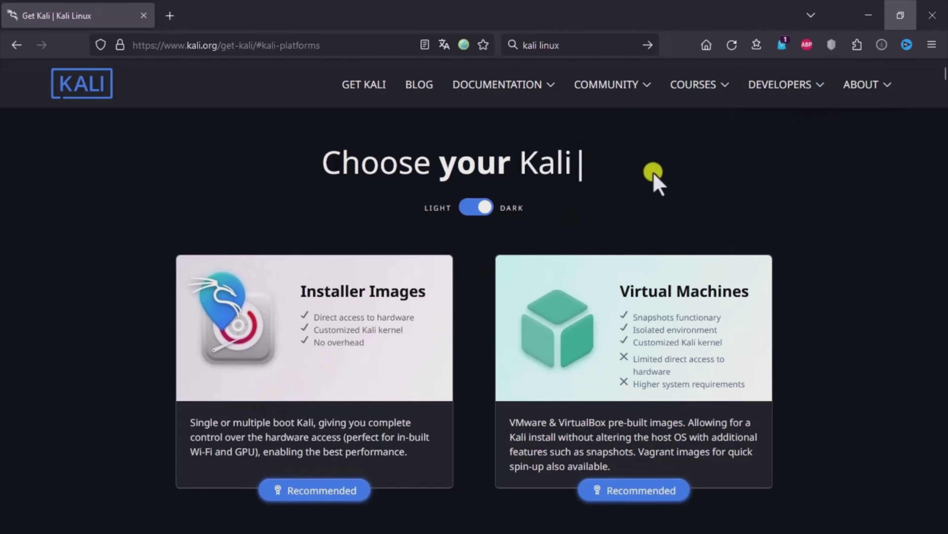
{"action": "left_click", "coordinate": [931, 16]}
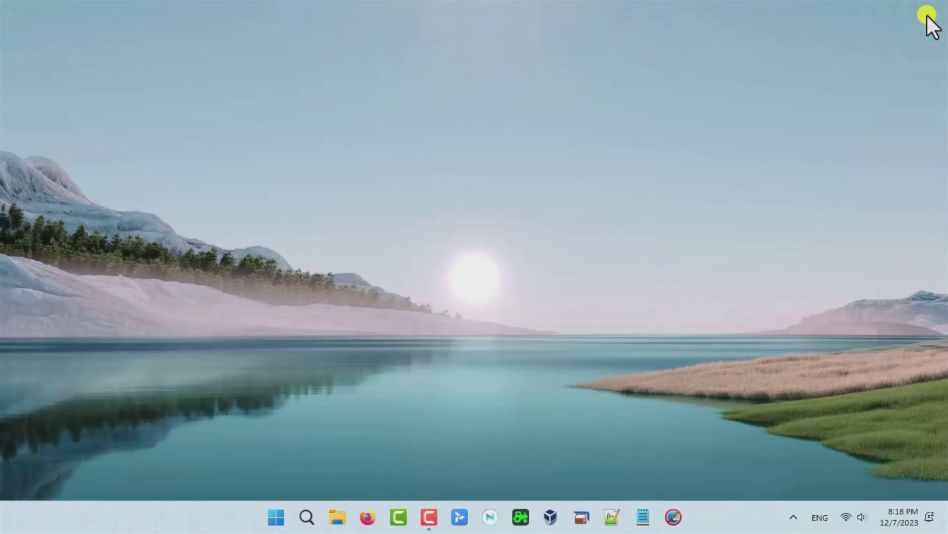
Open the Downloads folder in File Explorer, with the window moved slightly higher on the desktop
{"action": "left_click", "coordinate": [334, 512]}
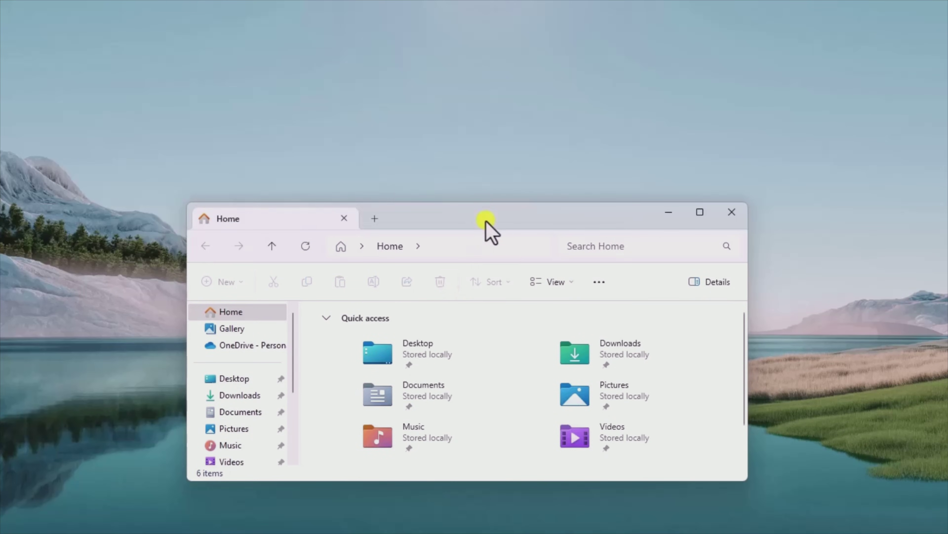
{"action": "left_click_drag", "start_coordinate": [491, 211], "coordinate": [498, 150]}
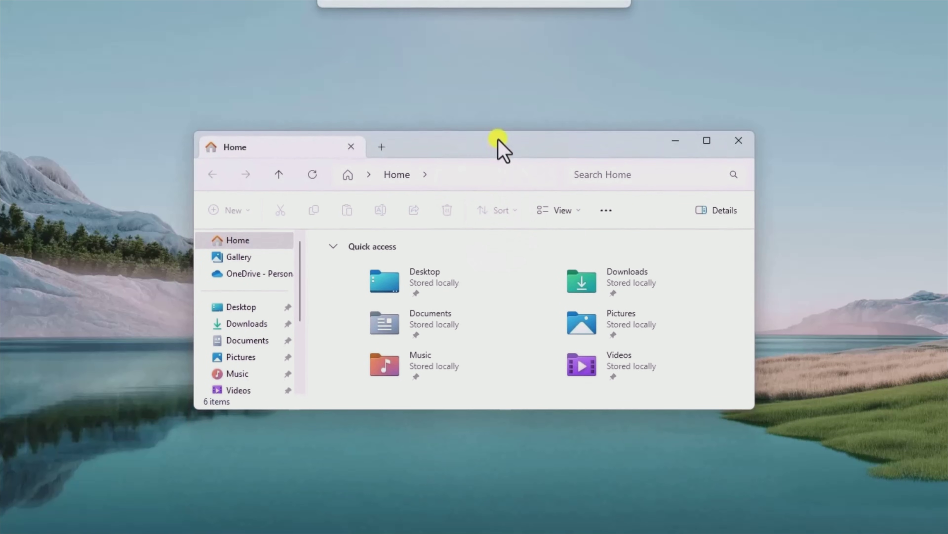
{"action": "double_click", "coordinate": [631, 282]}
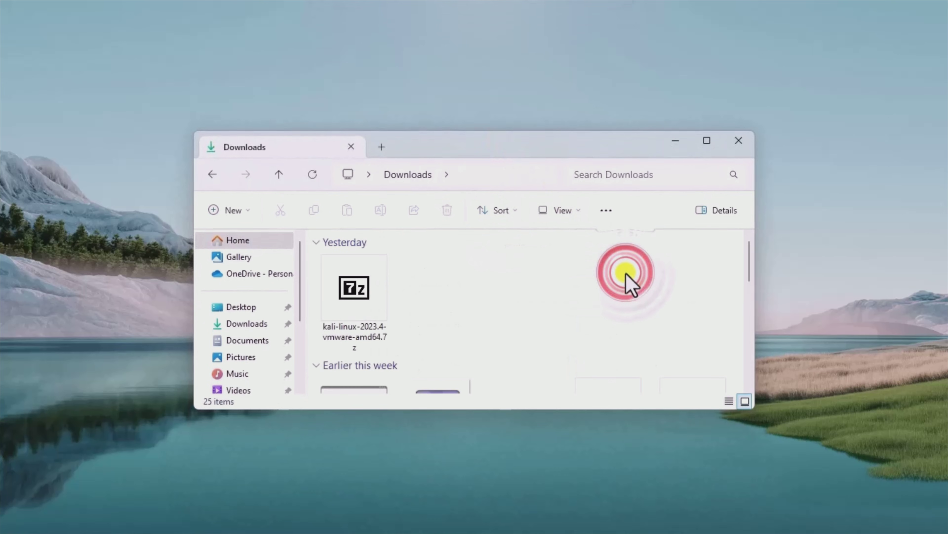
Extract the kali-linux-2023.4-vmware-amd64.7z archive into the suggested kali-linux-2023.4-vmware-amd64 folder in Downloads
{"action": "left_click", "coordinate": [347, 305]}
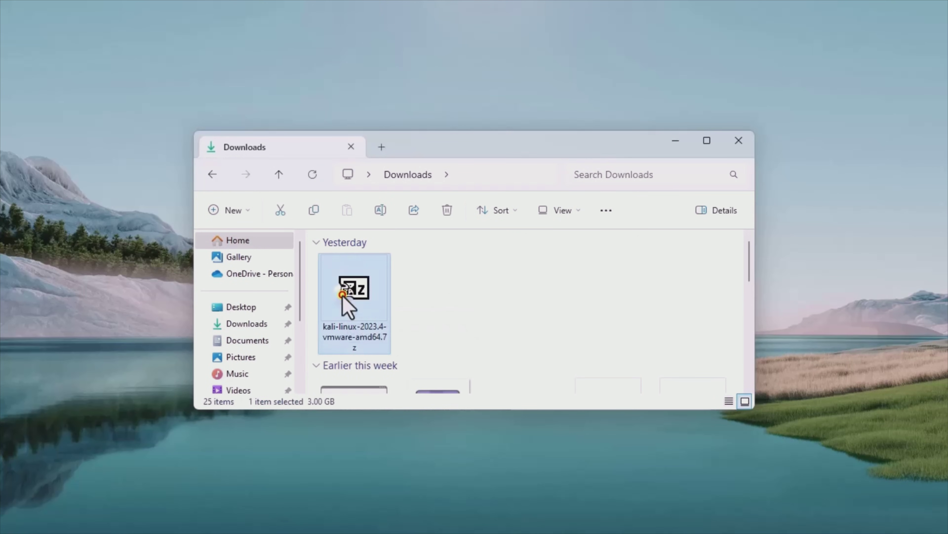
{"action": "right_click", "coordinate": [343, 296]}
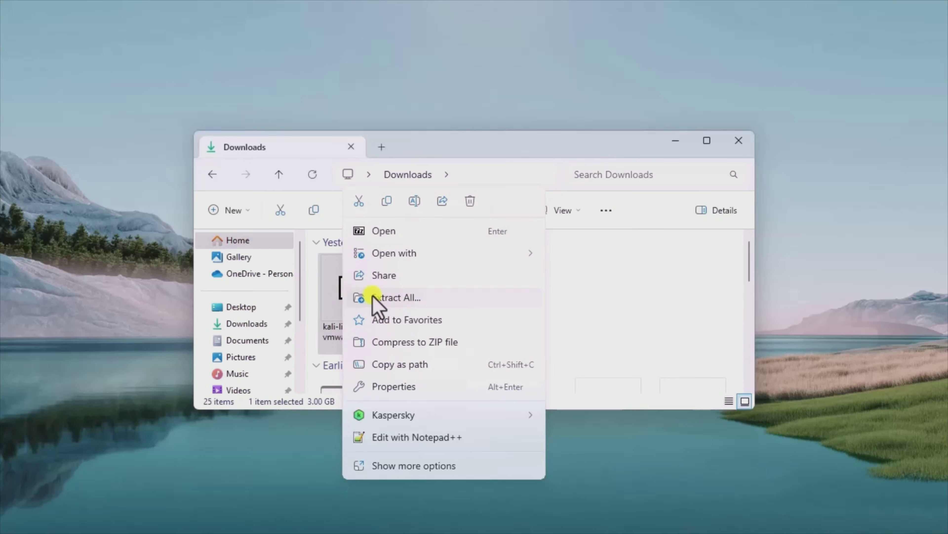
{"action": "left_click", "coordinate": [409, 296]}
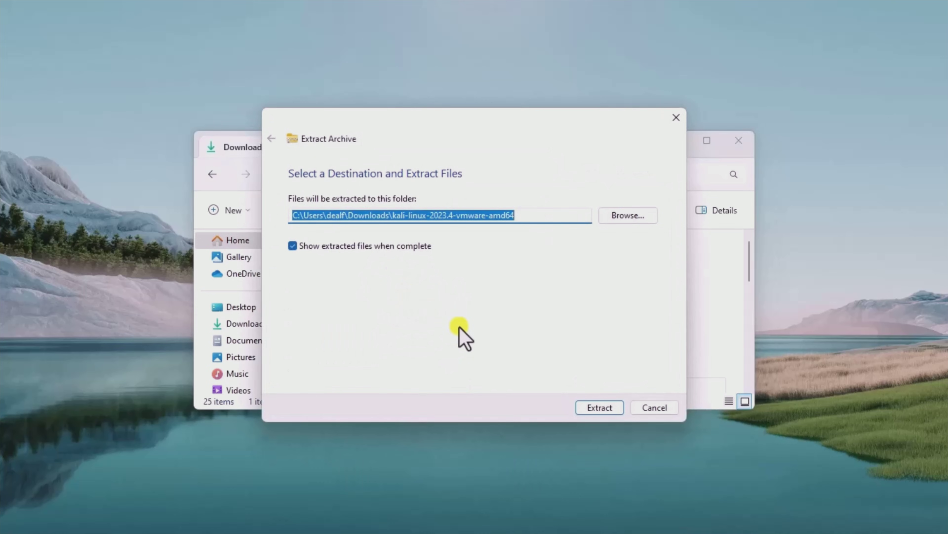
{"action": "left_click", "coordinate": [595, 409]}
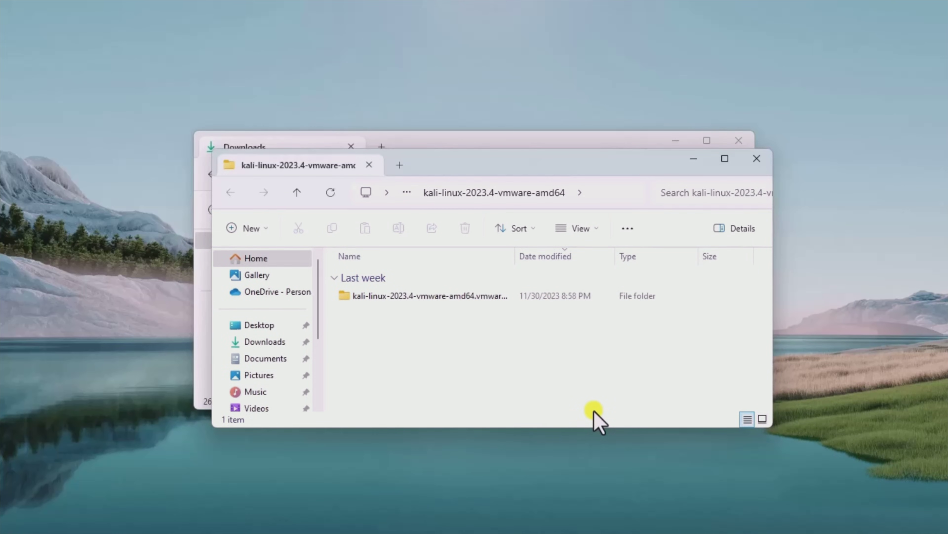
Close the Downloads window and open kali-linux-2023.4-vmware-amd64.vmx from the extracted .vmwarevm subfolder with VMware Workstation
{"action": "left_click", "coordinate": [738, 141]}
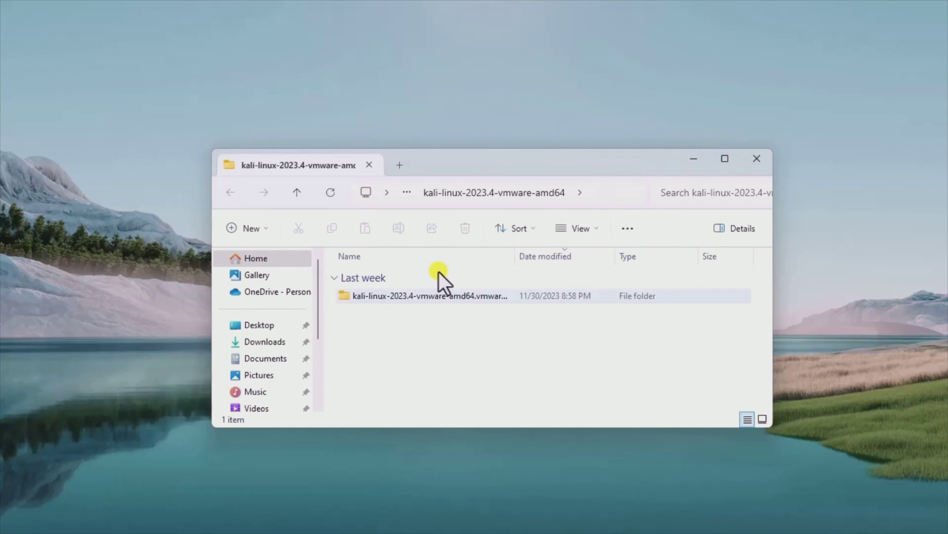
{"action": "double_click", "coordinate": [390, 295]}
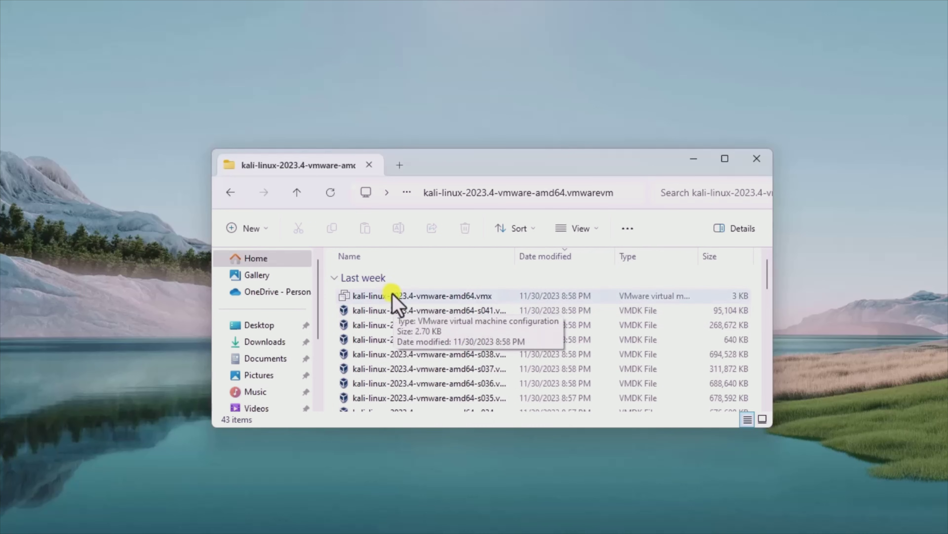
{"action": "left_click", "coordinate": [398, 295]}
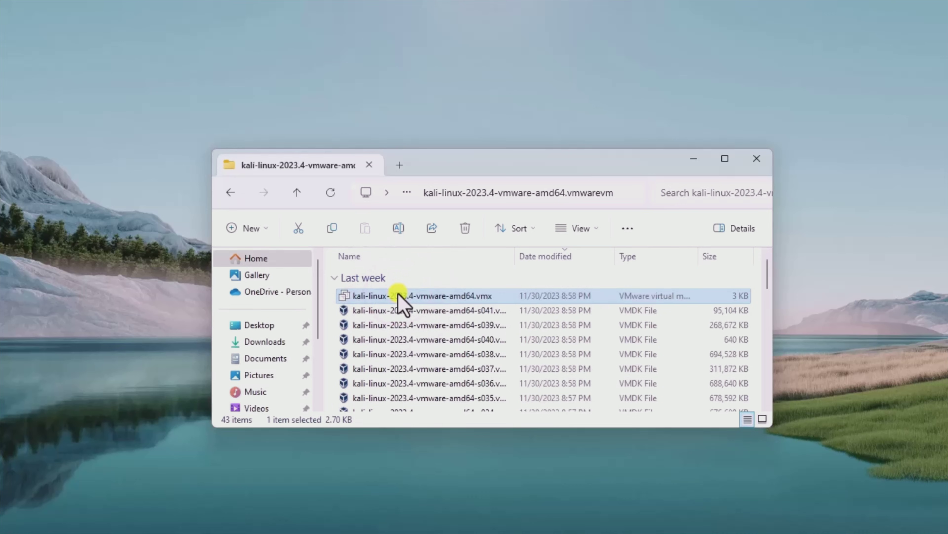
{"action": "right_click", "coordinate": [398, 295]}
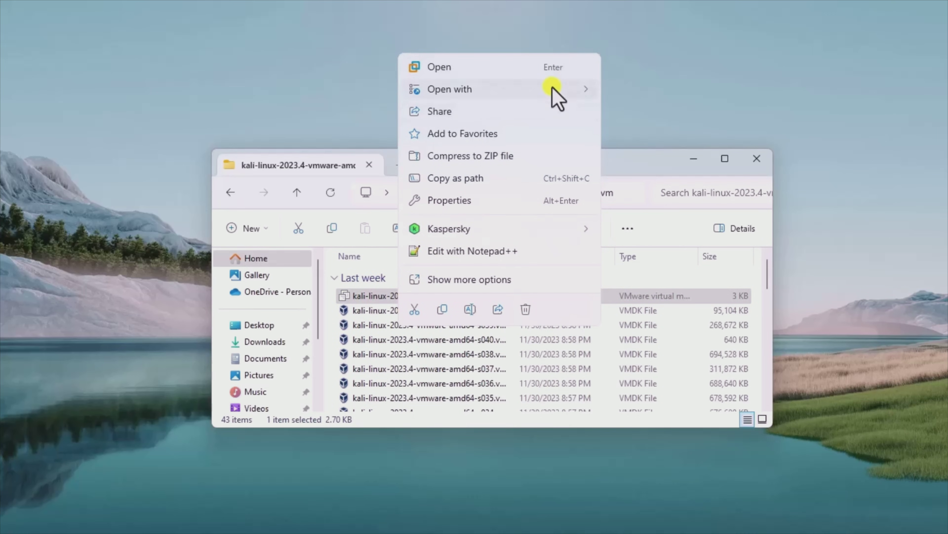
{"action": "mouse_move", "coordinate": [552, 88]}
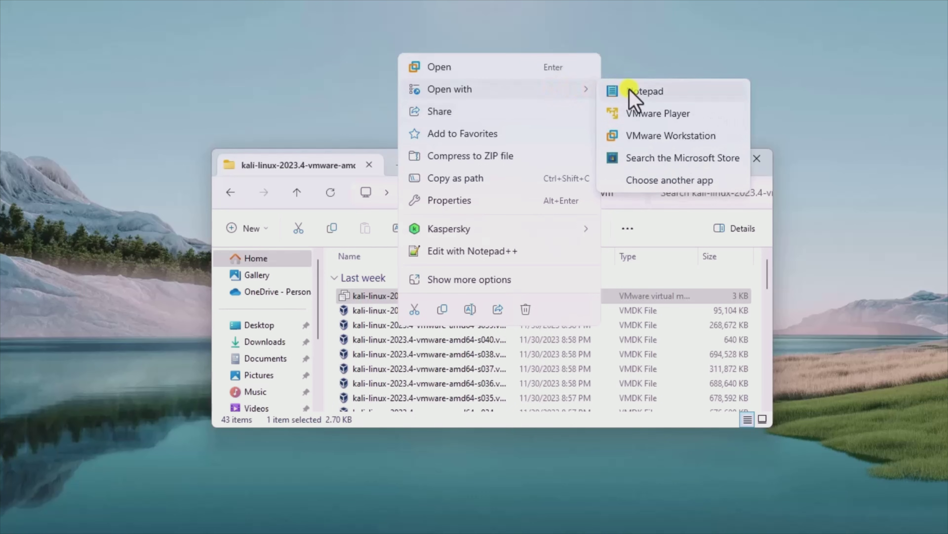
{"action": "left_click", "coordinate": [634, 135]}
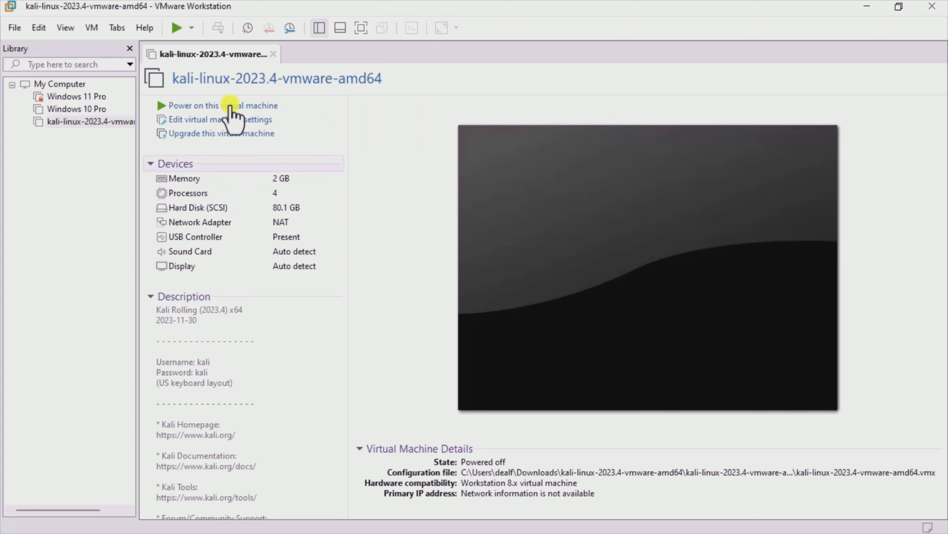
Power on the kali-linux-2023.4-vmware-amd64 virtual machine and display it in full screen
{"action": "left_click", "coordinate": [204, 106]}
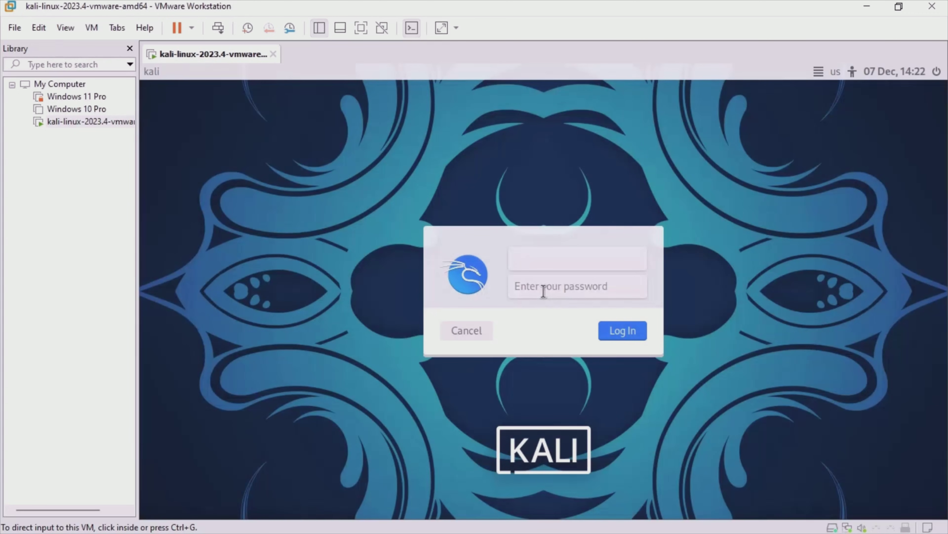
{"action": "left_click", "coordinate": [359, 28]}
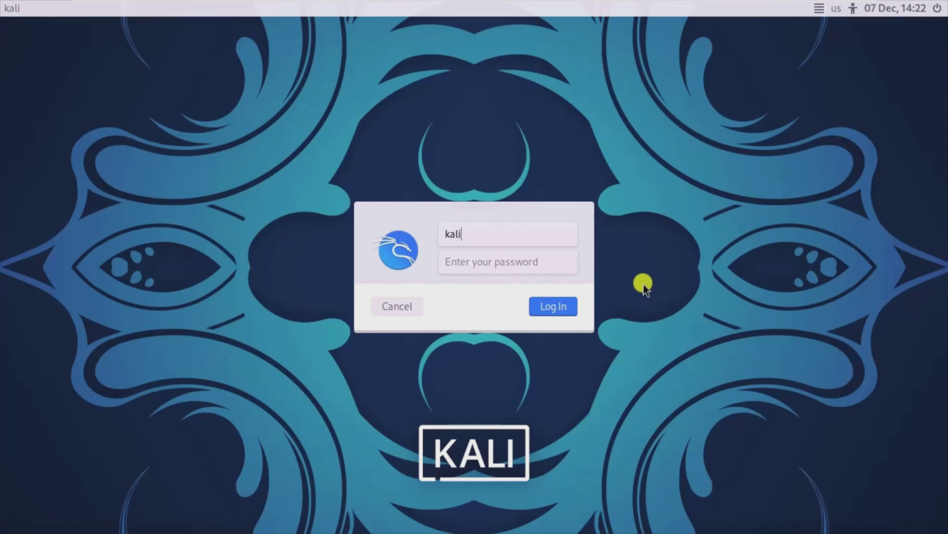
Log in to the virtual machine with the username kali and the account password
{"action": "left_click", "coordinate": [462, 263]}
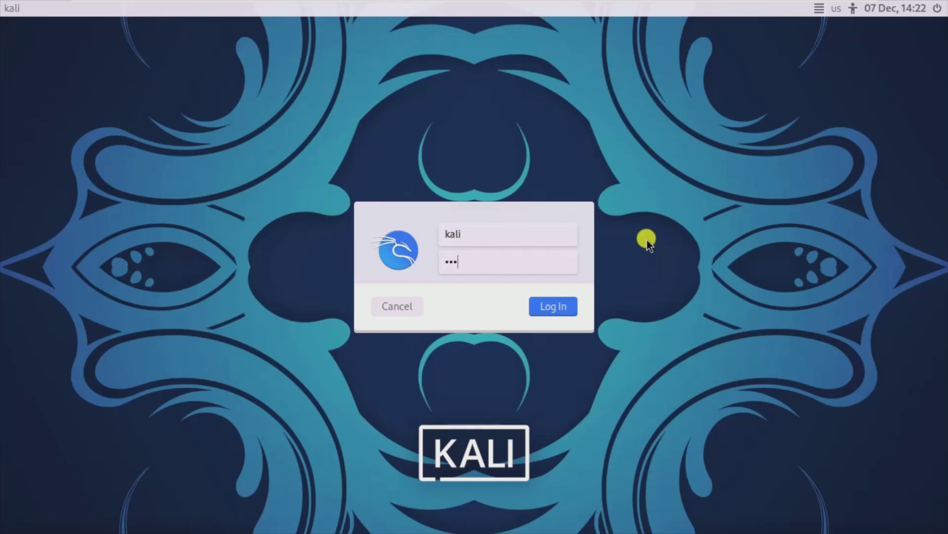
{"action": "type", "text": "kali"}
{"action": "key", "text": "Return"}
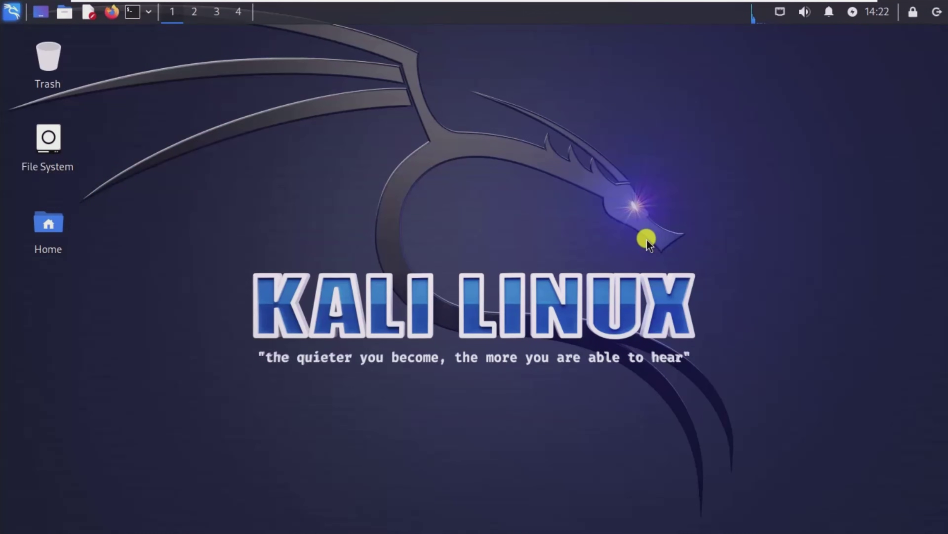
Change the desktop wallpaper to the black one with the terminal prompt and close the desktop settings
{"action": "right_click", "coordinate": [650, 245]}
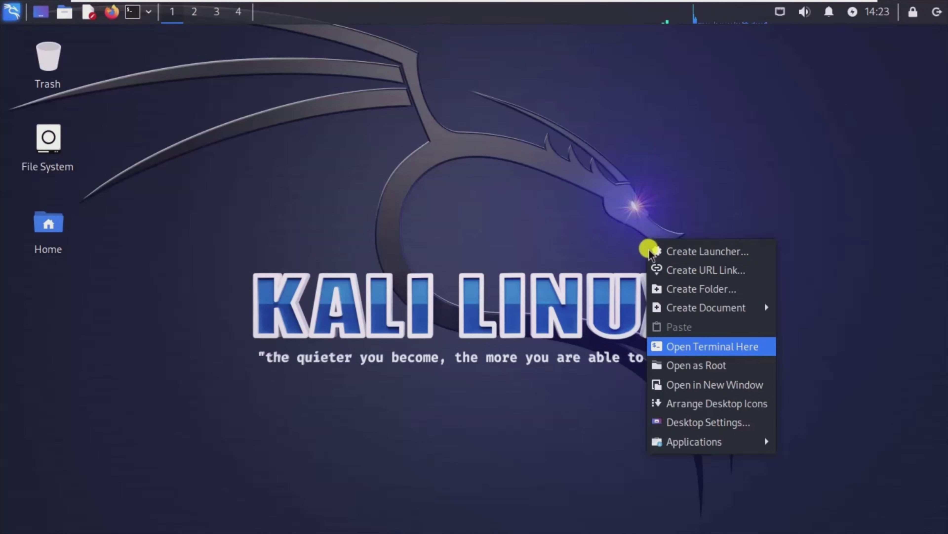
{"action": "left_click", "coordinate": [688, 424]}
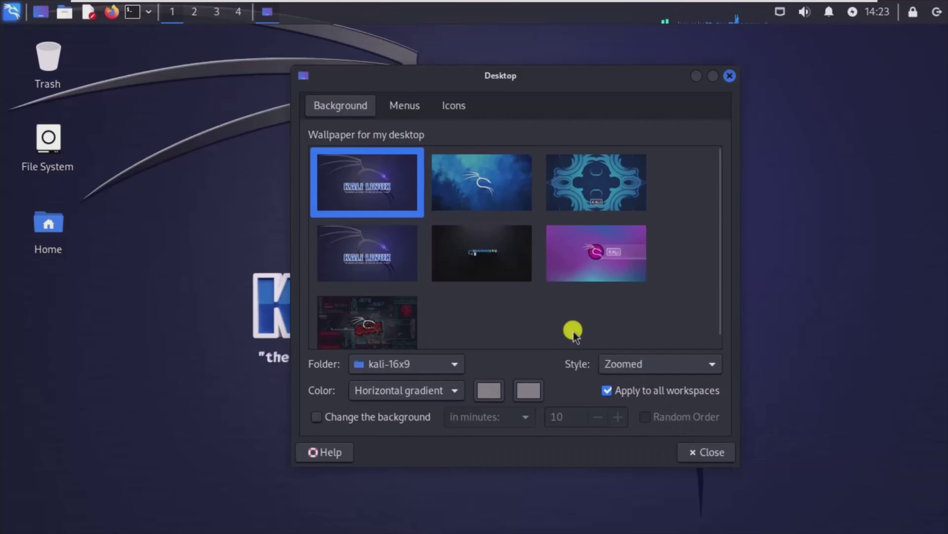
{"action": "left_click", "coordinate": [461, 242]}
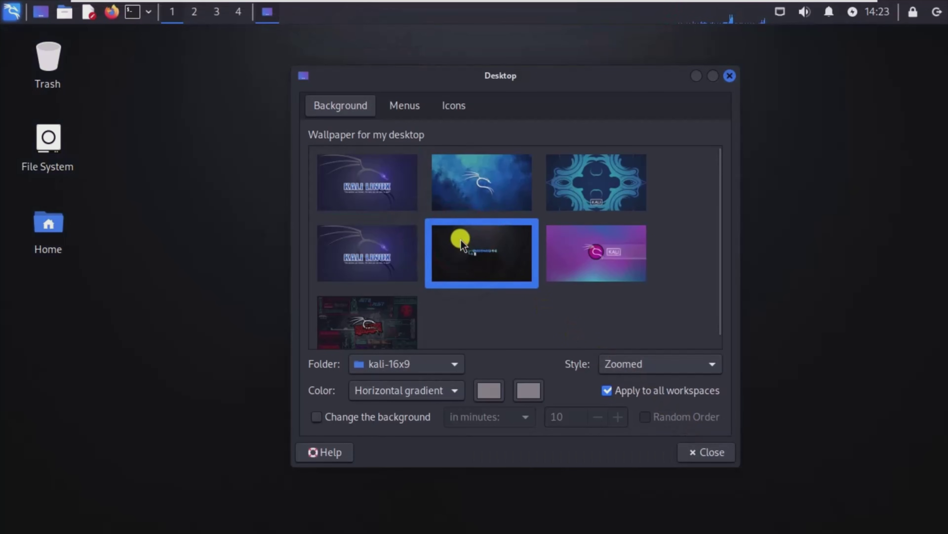
{"action": "left_click", "coordinate": [708, 451]}
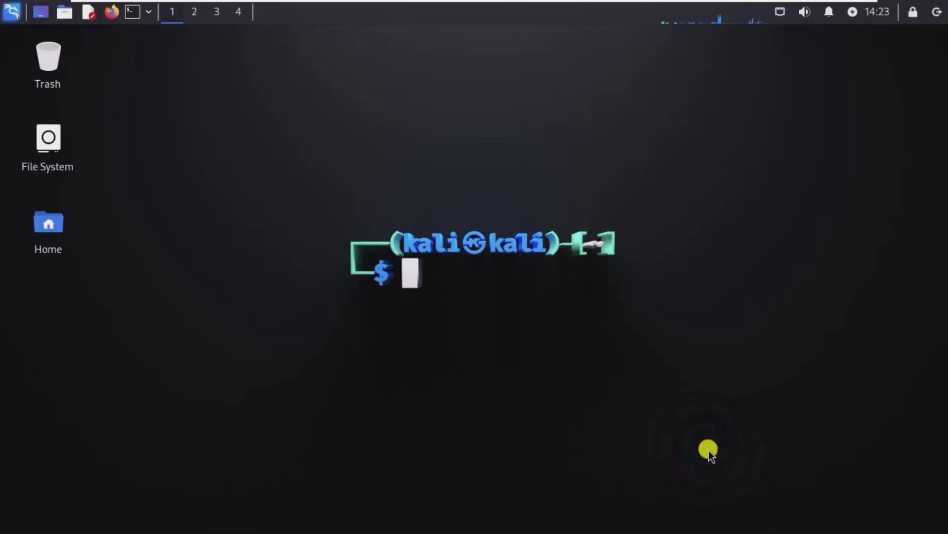
{"action": "left_click", "coordinate": [8, 11]}
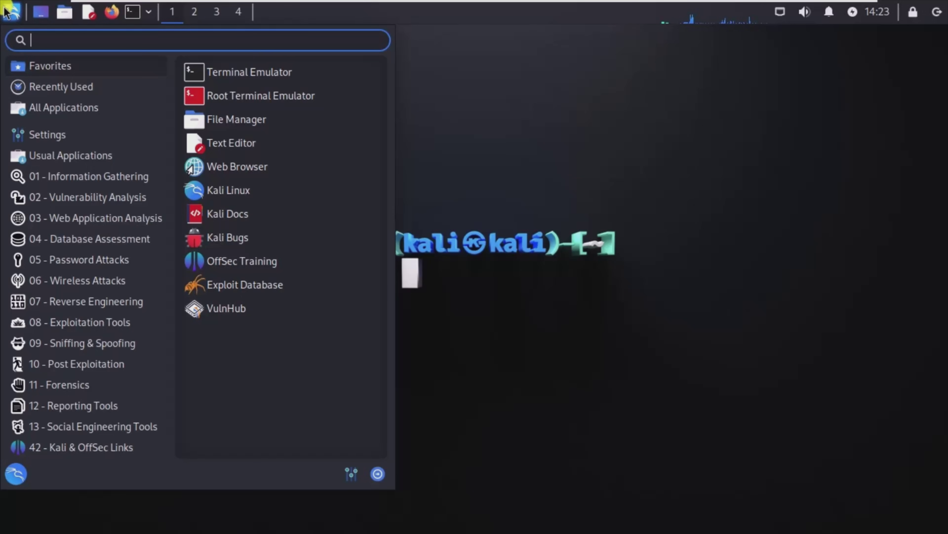
{"action": "left_click", "coordinate": [7, 11]}
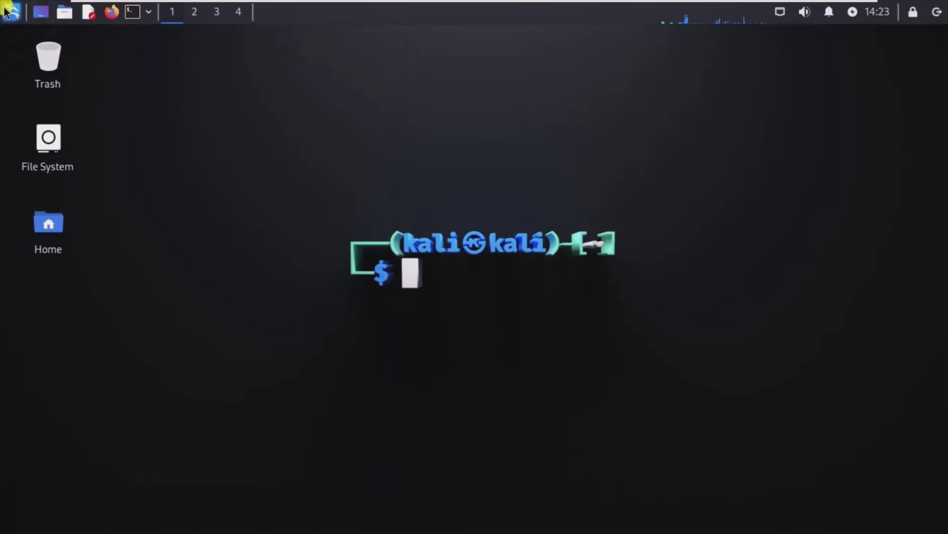
Shut down the Kali virtual machine and return VMware Workstation from full screen to its normal window
{"action": "left_click", "coordinate": [935, 11]}
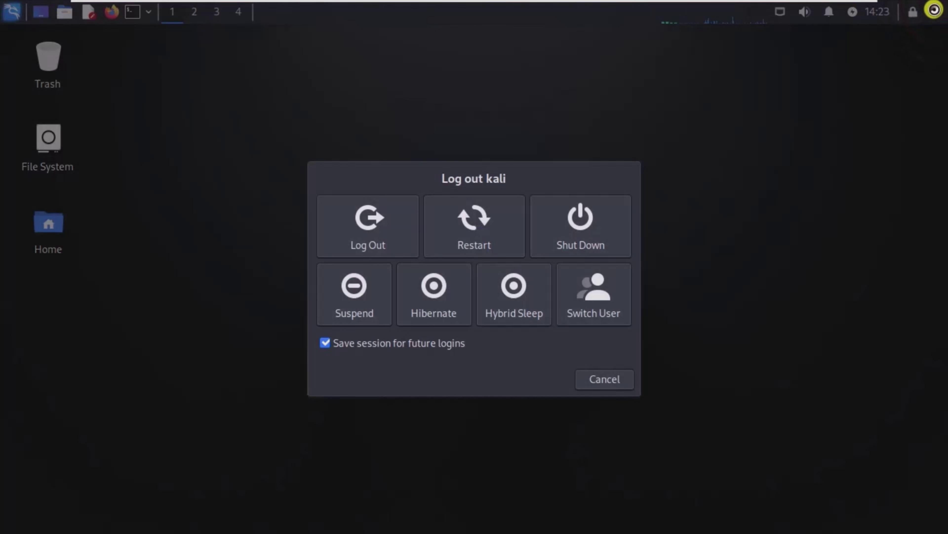
{"action": "left_click", "coordinate": [569, 231]}
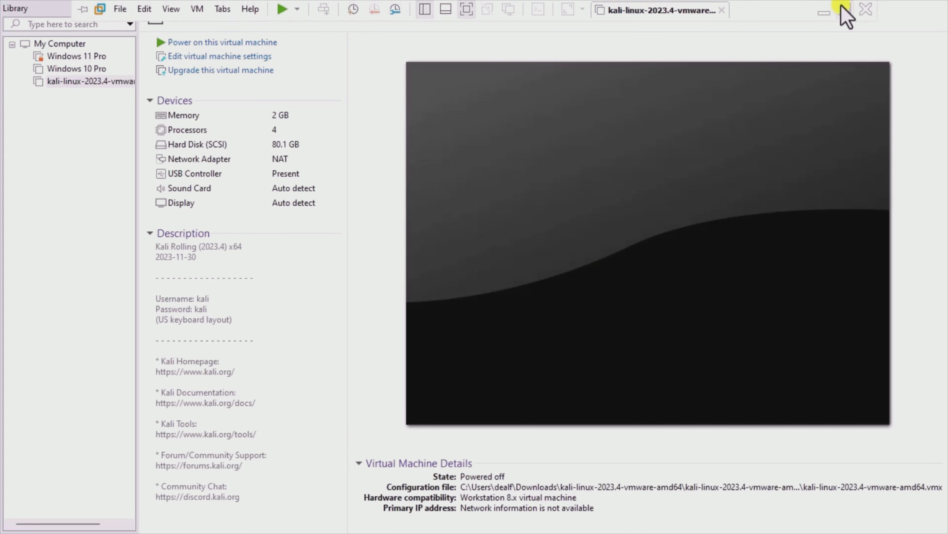
{"action": "left_click", "coordinate": [841, 6]}
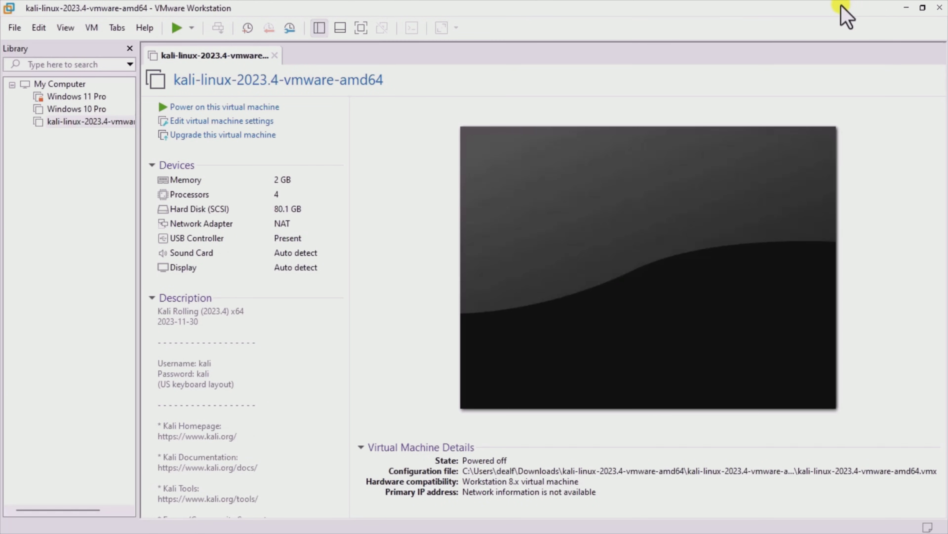
Exit VMware Workstation and close the File Explorer window with the extracted Kali files
{"action": "left_click", "coordinate": [14, 28]}
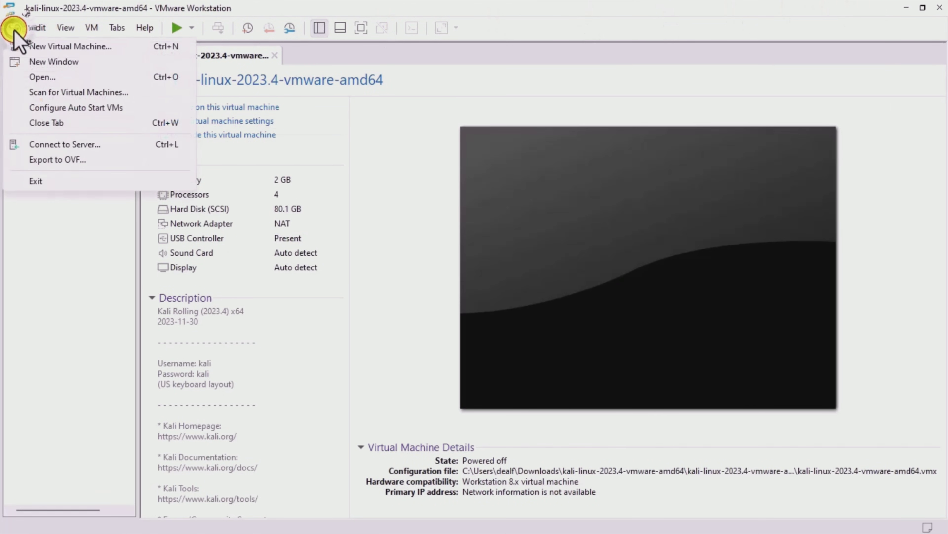
{"action": "left_click", "coordinate": [21, 179]}
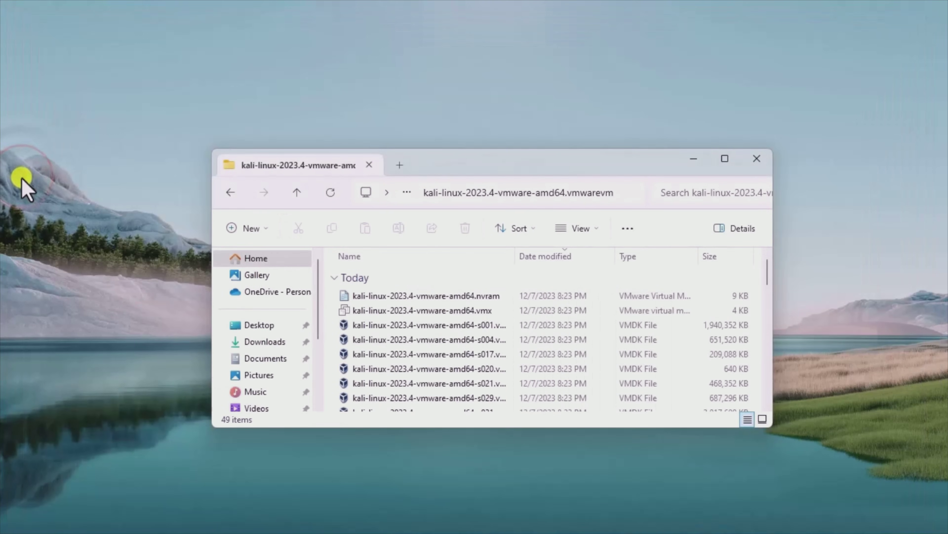
{"action": "left_click", "coordinate": [227, 188]}
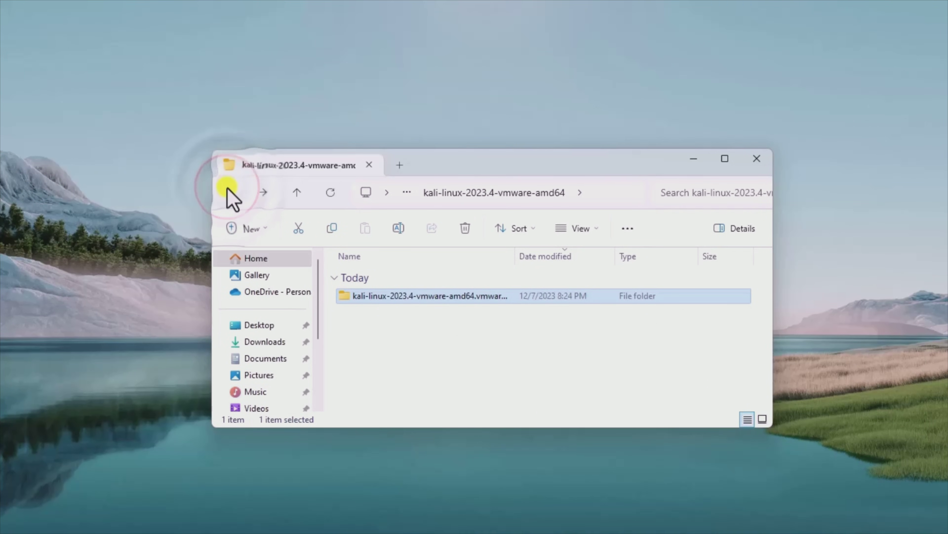
{"action": "left_click", "coordinate": [762, 160]}
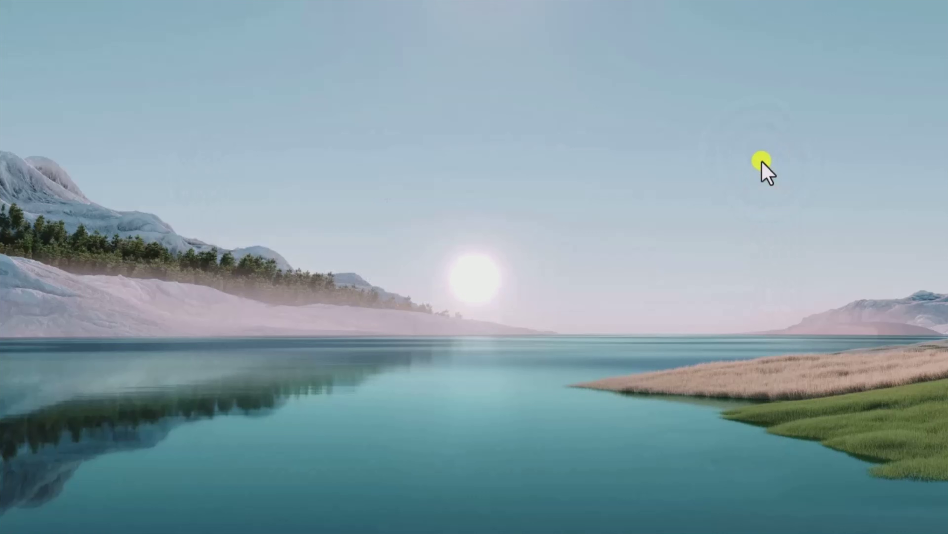